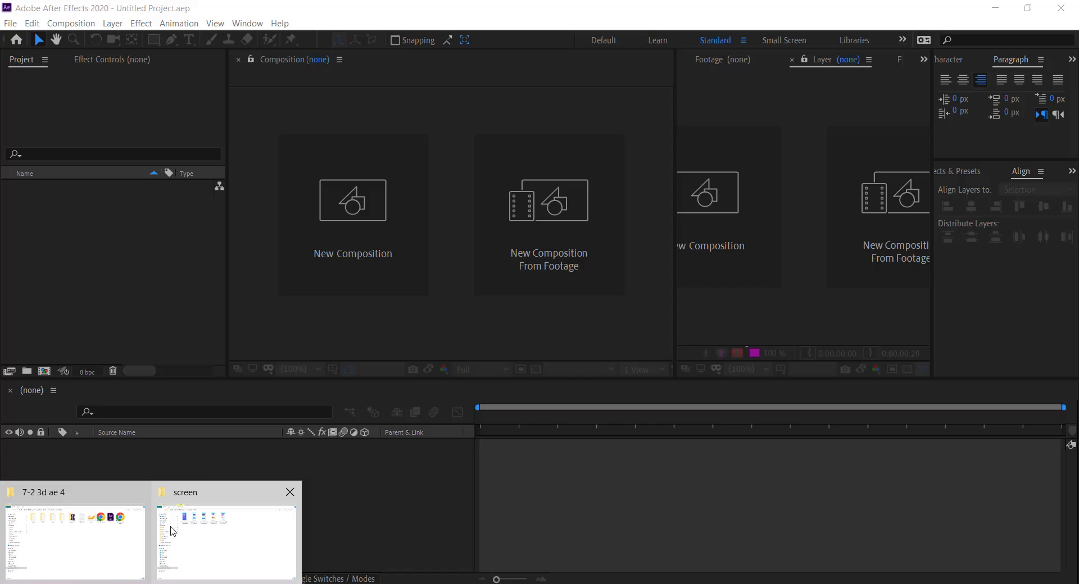
Step: Open Project.aep from the 7-2 3d ae 4 folder with Adobe After Effects 2020
click(129, 520)
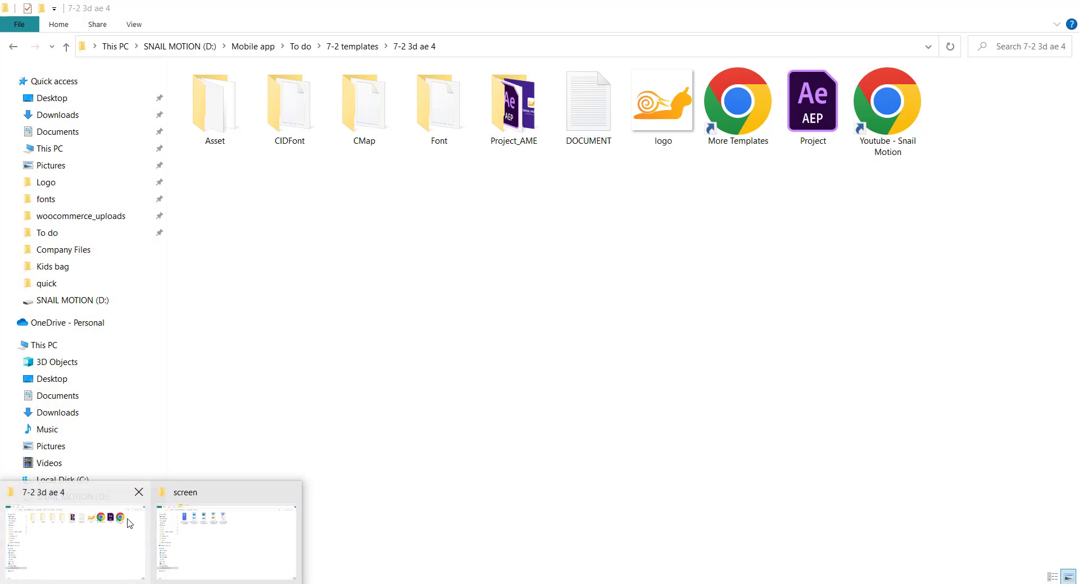
click(800, 123)
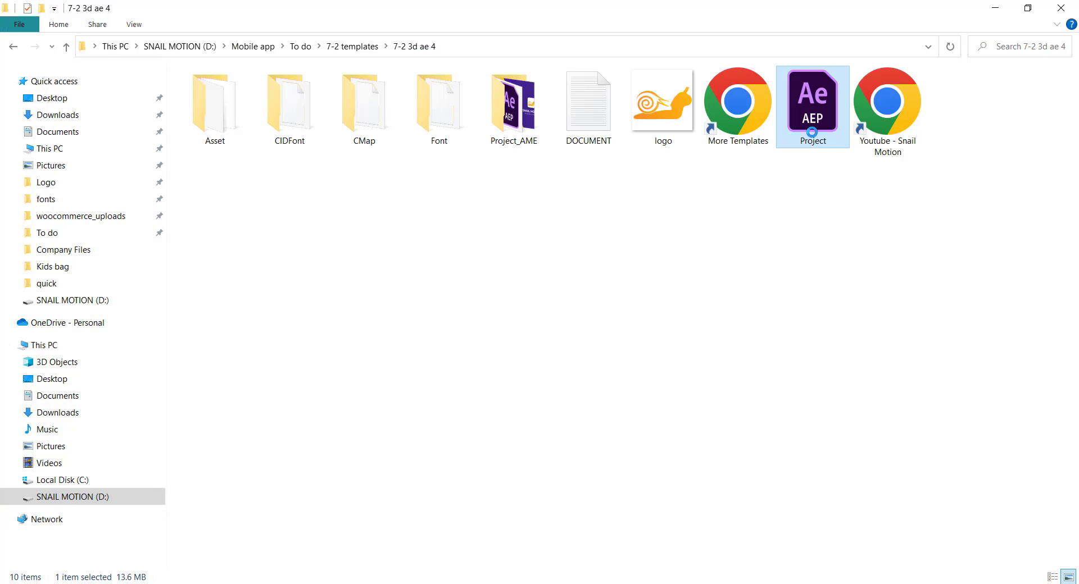
right_click(800, 121)
click(815, 135)
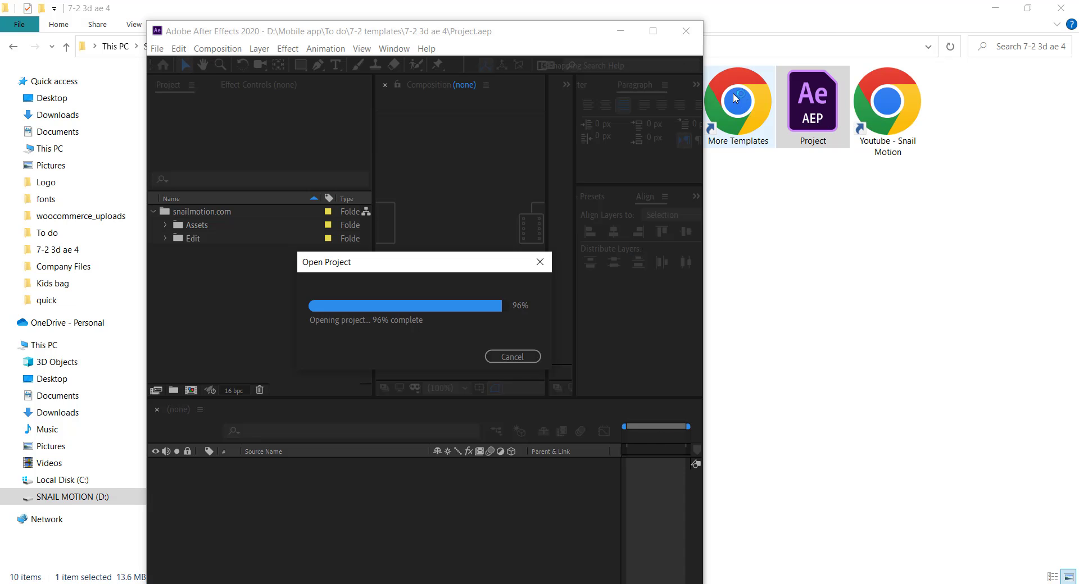
Step: Maximize the window, expand snailmotion.com > Edit > Screen, and open the Screen 1, 2 and 3 comps
click(655, 31)
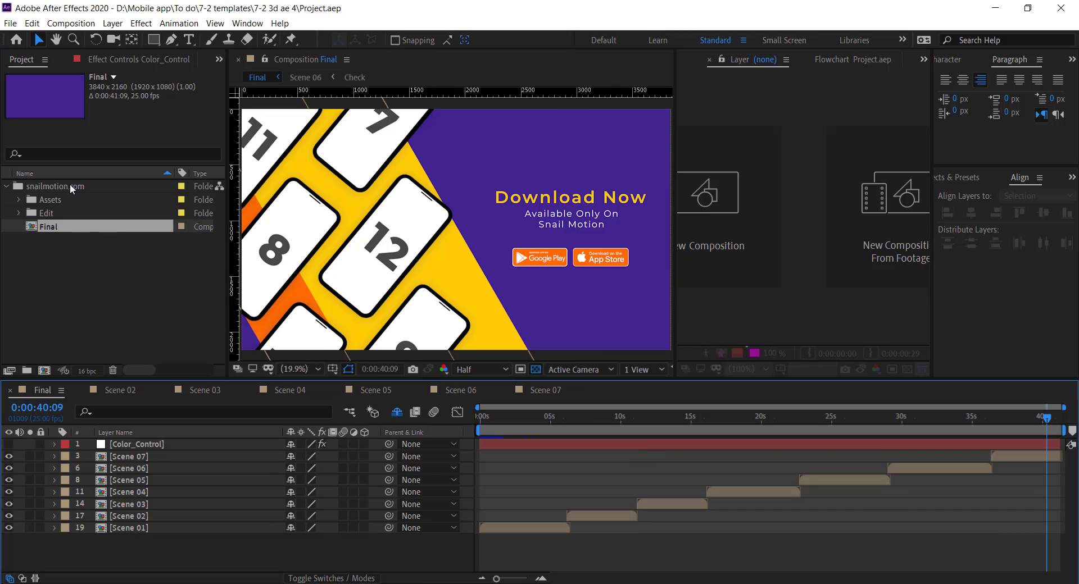
click(71, 187)
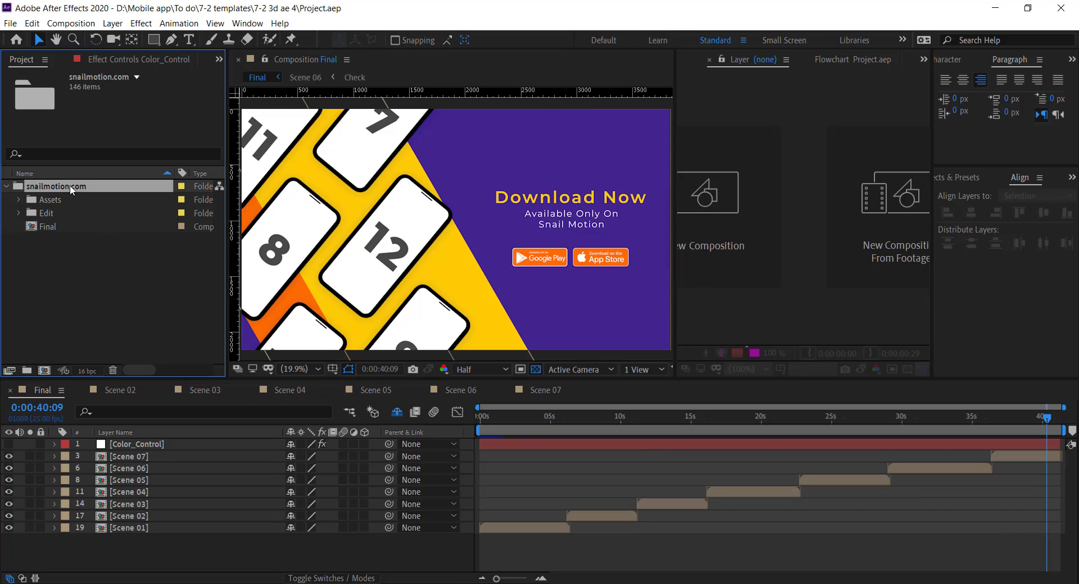
click(19, 213)
click(33, 240)
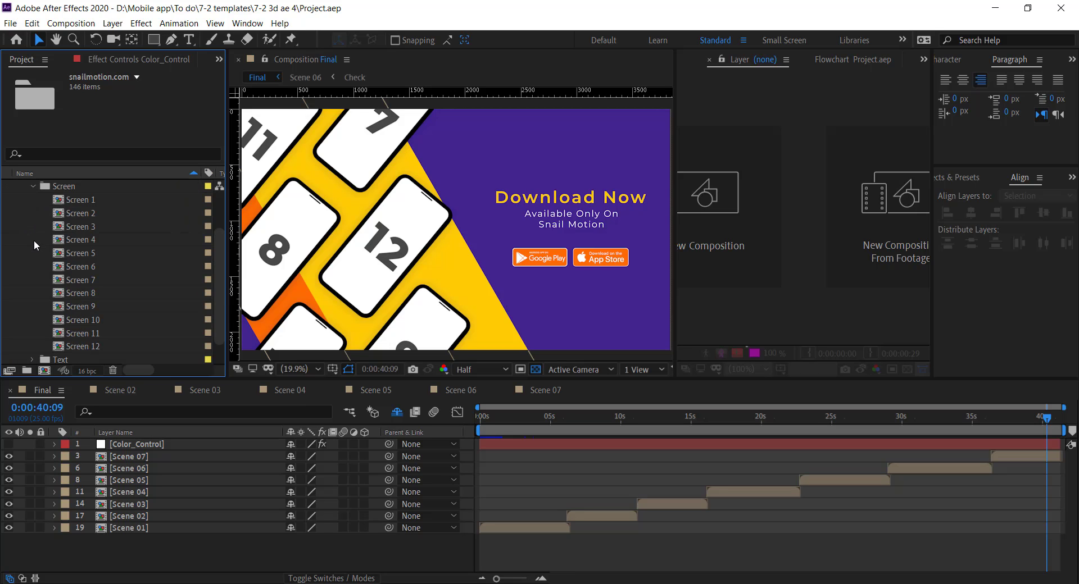
double_click(80, 204)
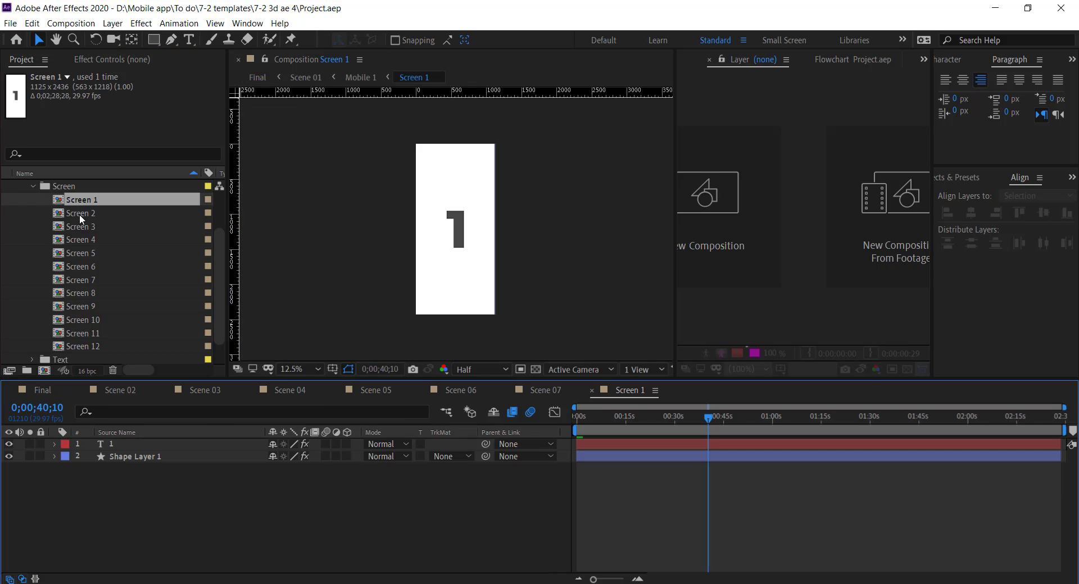
click(79, 214)
double_click(79, 225)
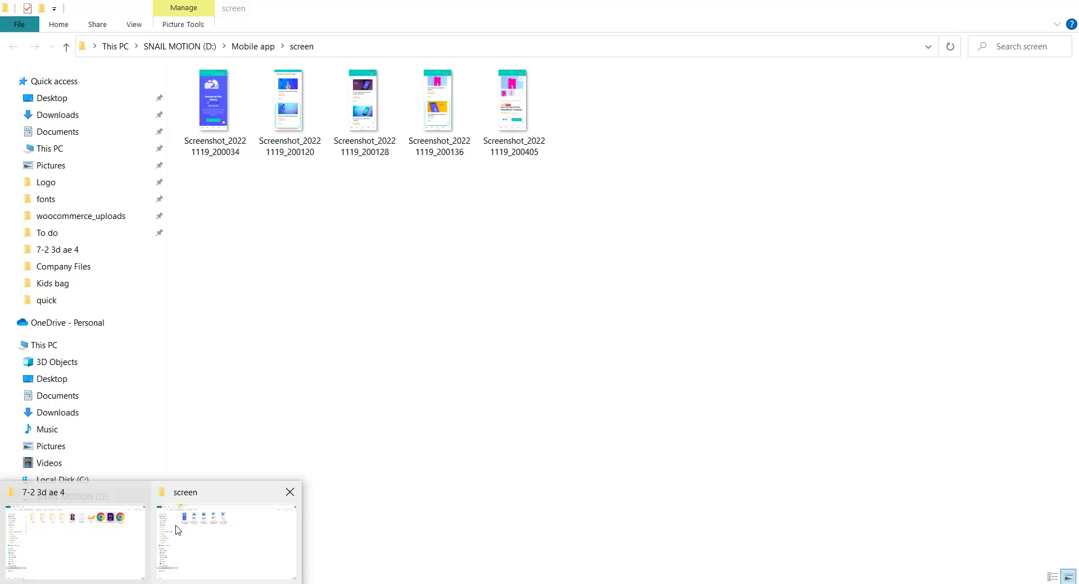
Step: Place screenshots 200128, 200120 and 200034 into Screen 3, 2 and 1, fitted to the comp
click(177, 530)
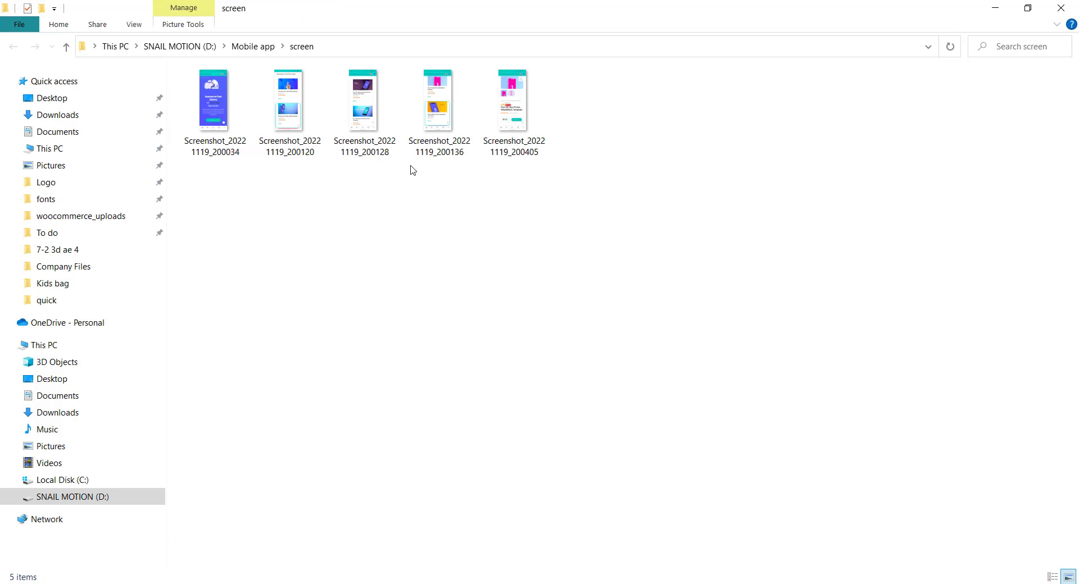
click(393, 145)
drag(373, 166, 227, 531)
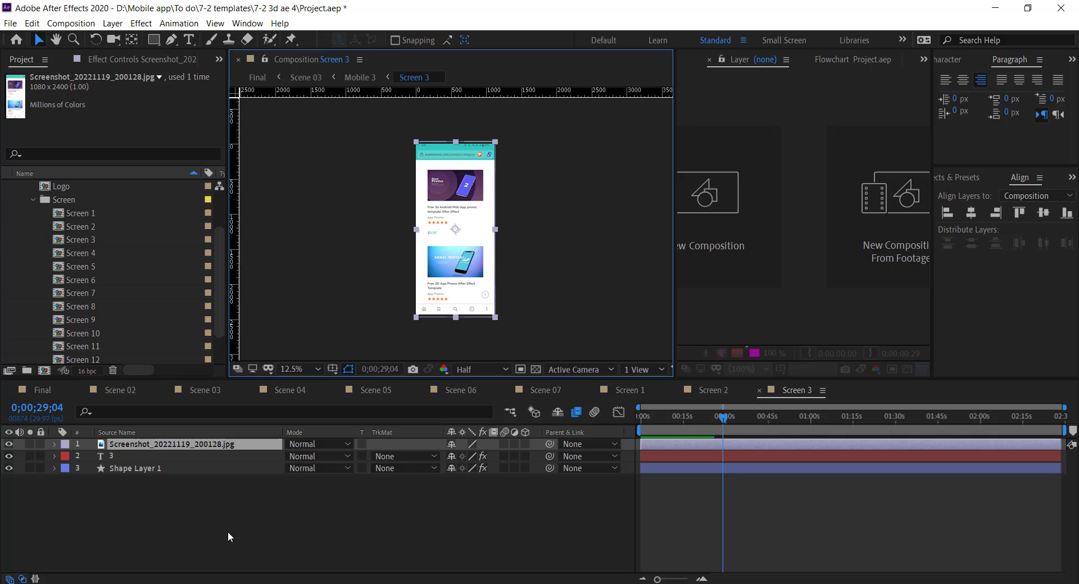
click(722, 390)
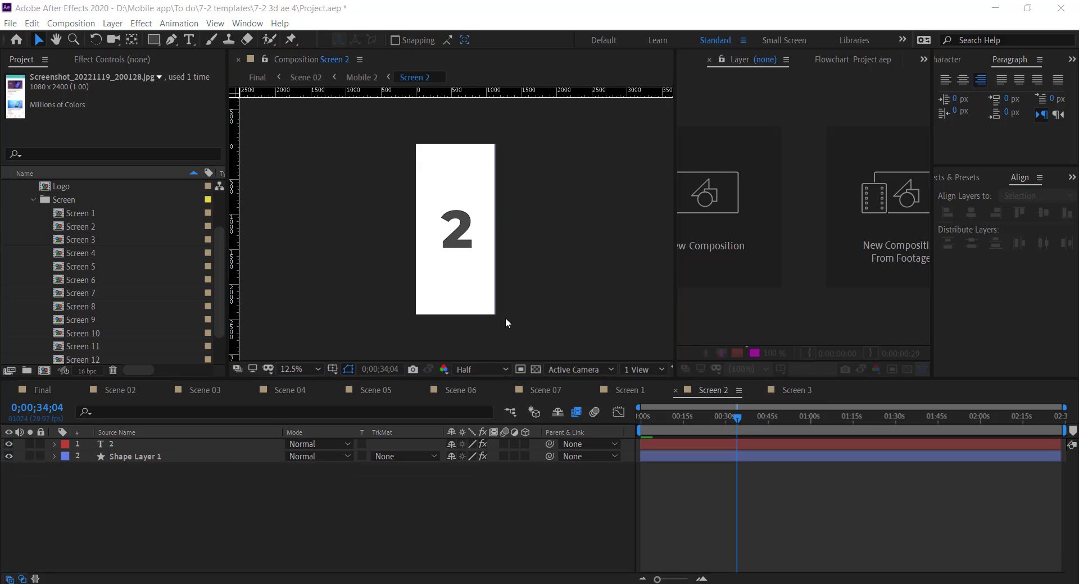
key(alt+Tab)
drag(289, 104, 246, 536)
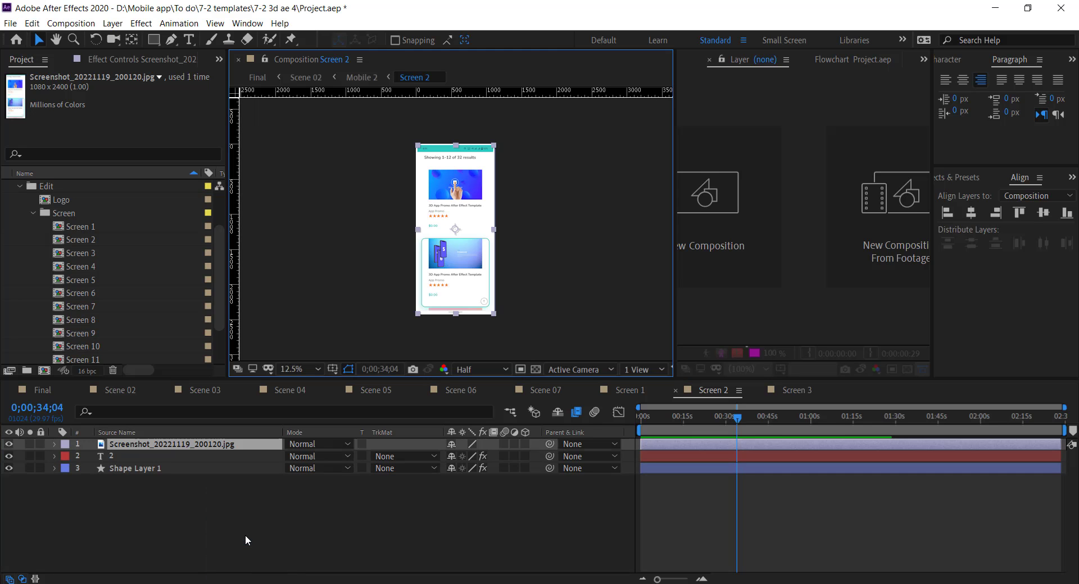
key(alt+Tab)
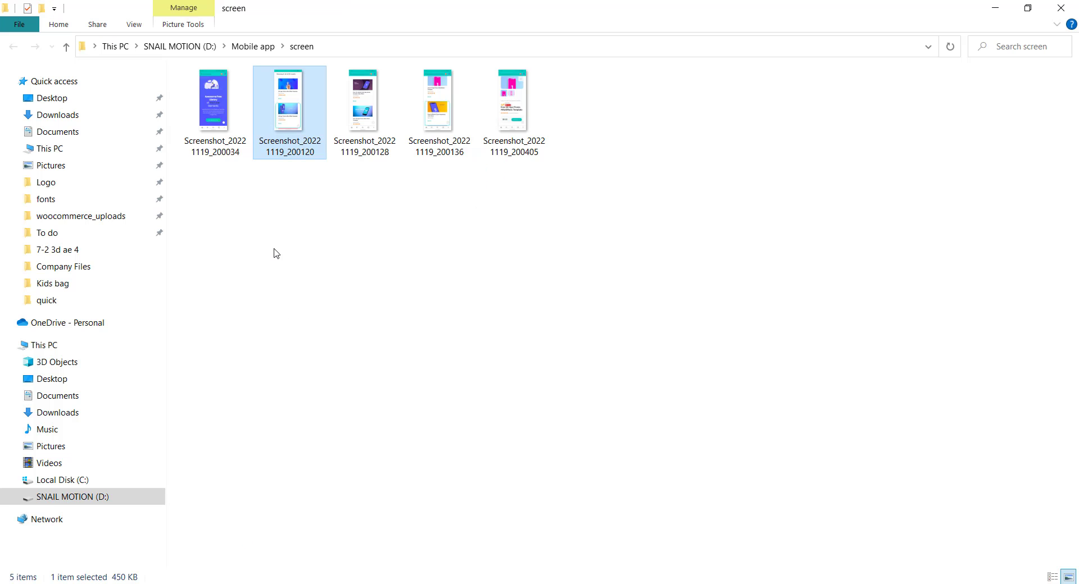
drag(215, 109, 285, 480)
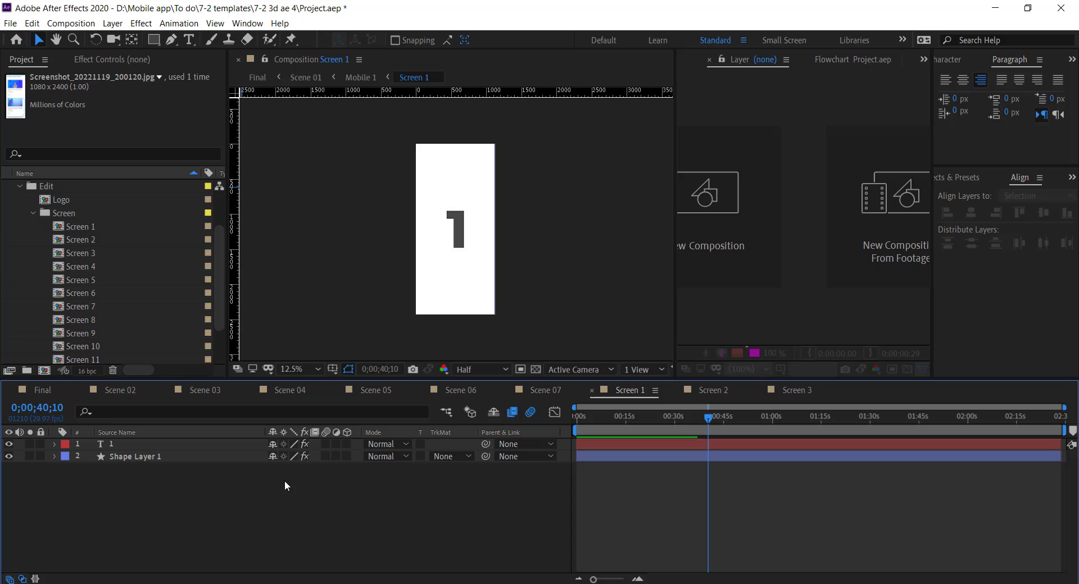
key(ctrl+alt+shift+h)
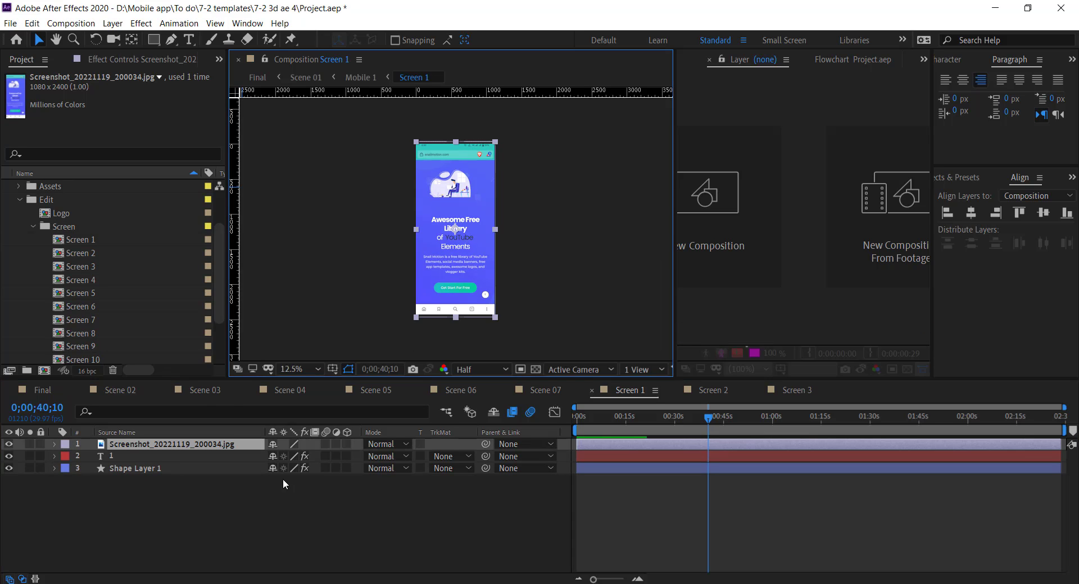
Step: Return to the Final composition and preview the phone scene near 4 seconds
click(49, 389)
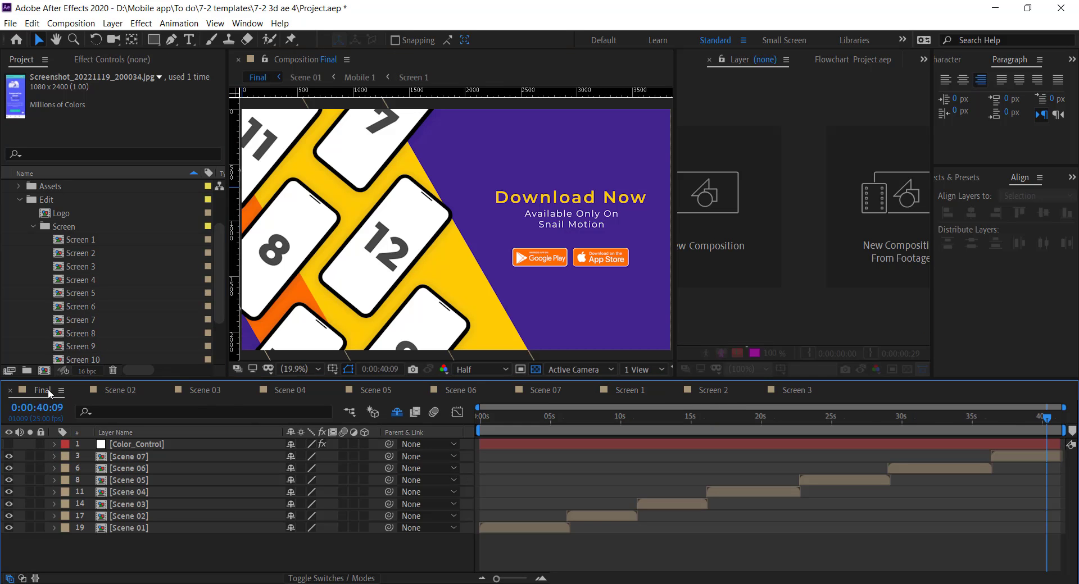
drag(521, 417, 540, 417)
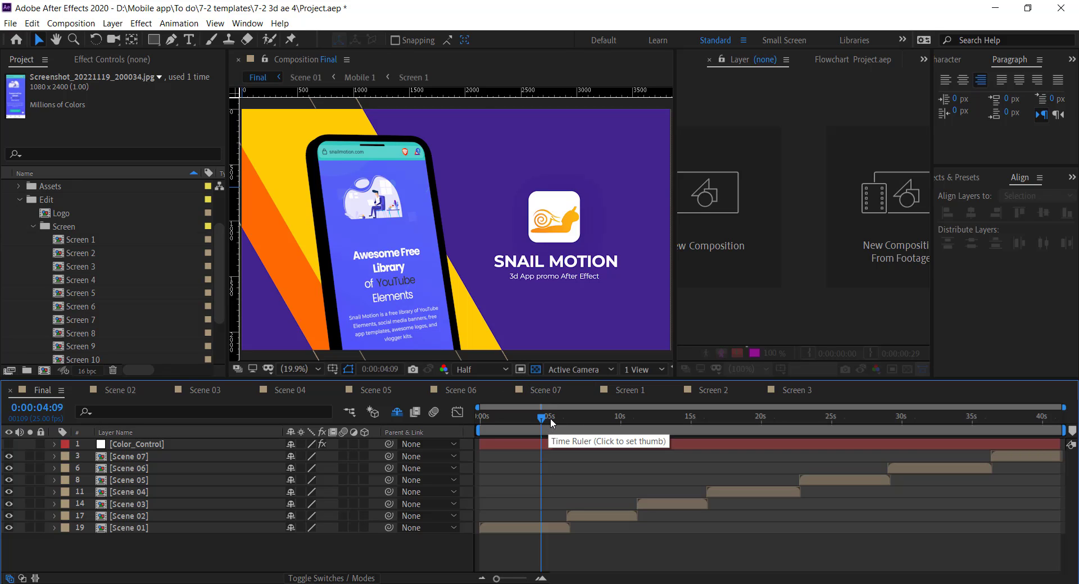
Step: Expand the Text folder and open the Text Placeholders 01 composition
click(35, 225)
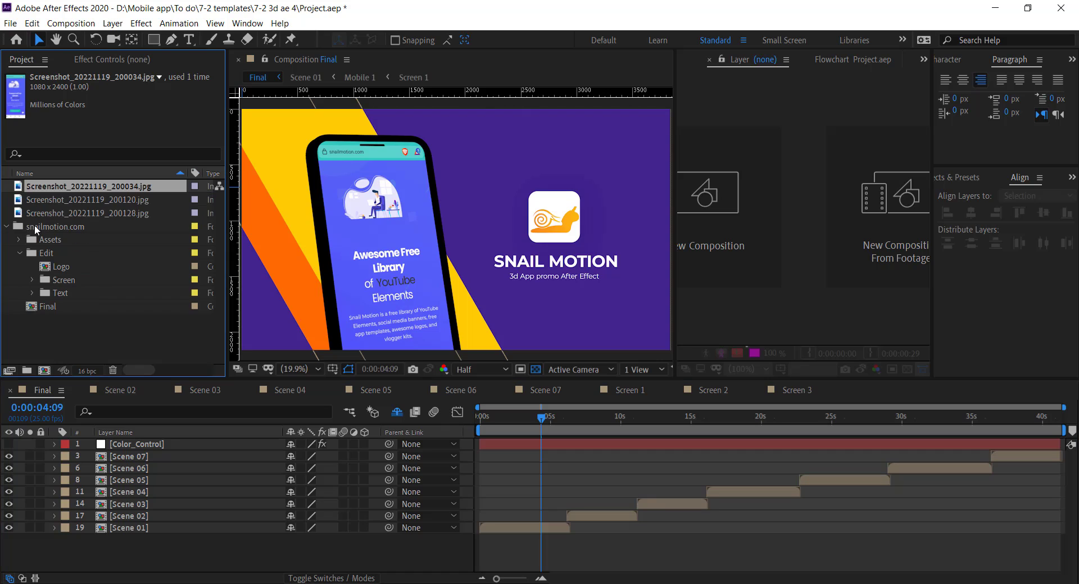
click(31, 292)
scroll(38, 291, down, 1)
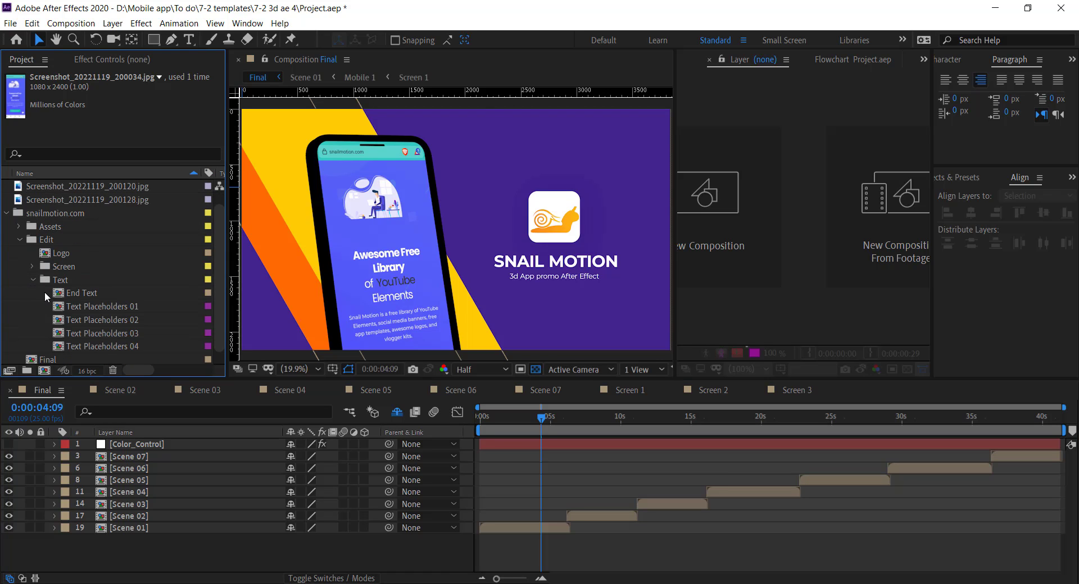
double_click(65, 309)
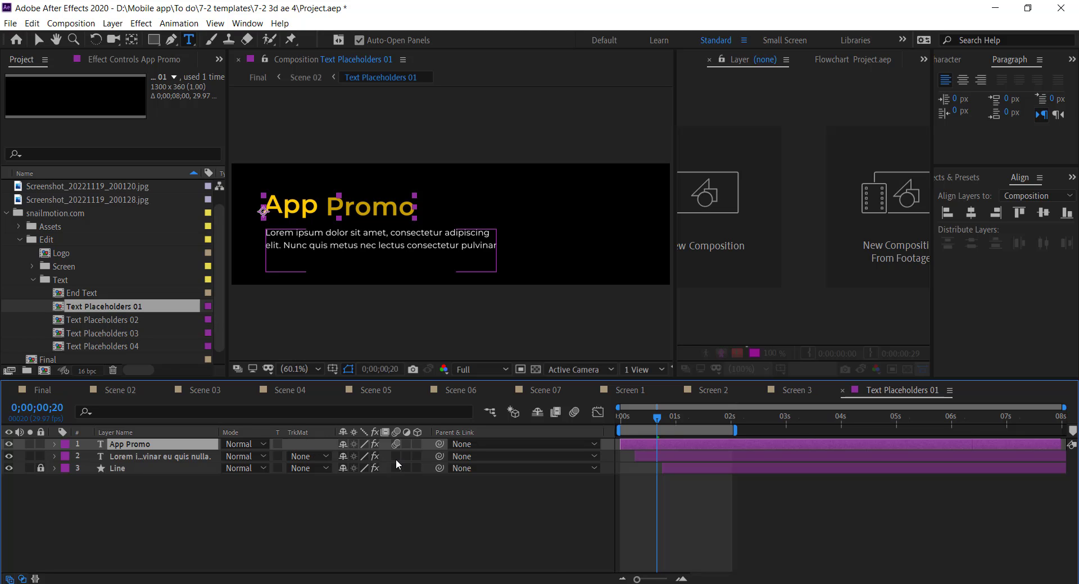
Step: Change the heading to 'Caption 1' and body to 'Change the text here', then open Text Placeholders 02
double_click(121, 445)
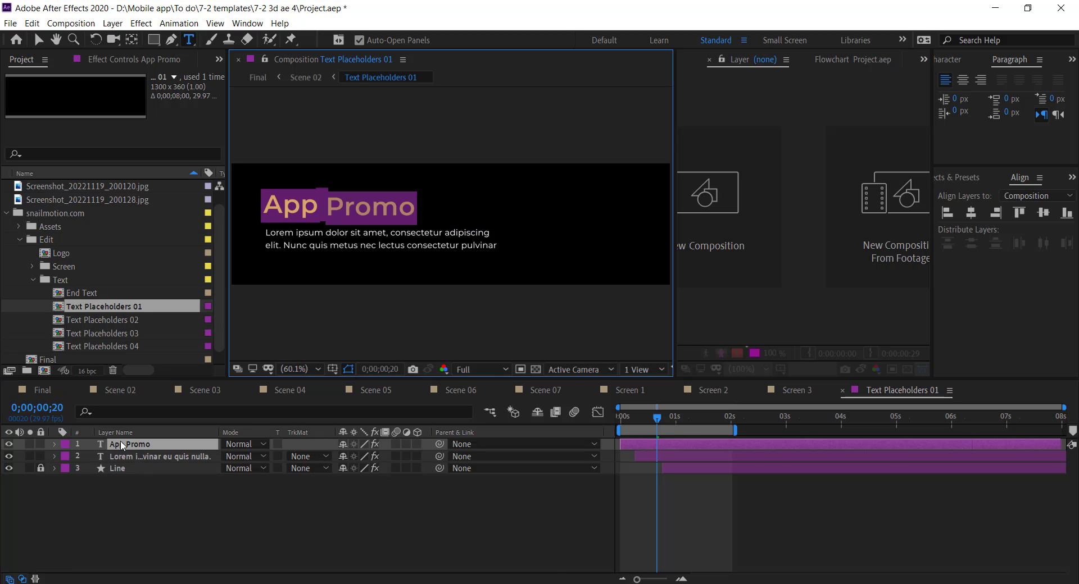
text(Caption 1)
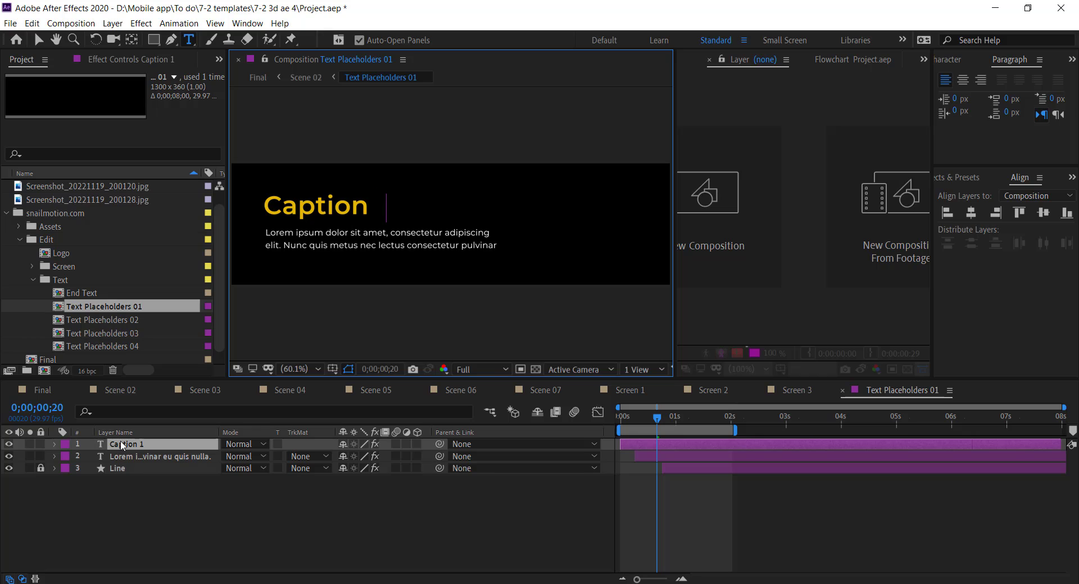
click(119, 457)
double_click(119, 456)
text(Change the text here)
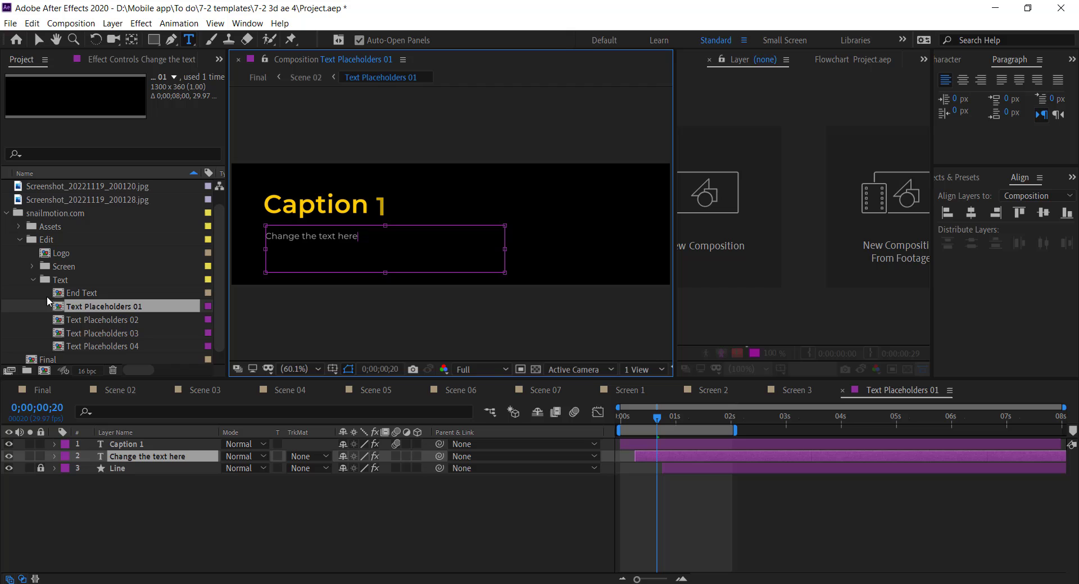
double_click(92, 320)
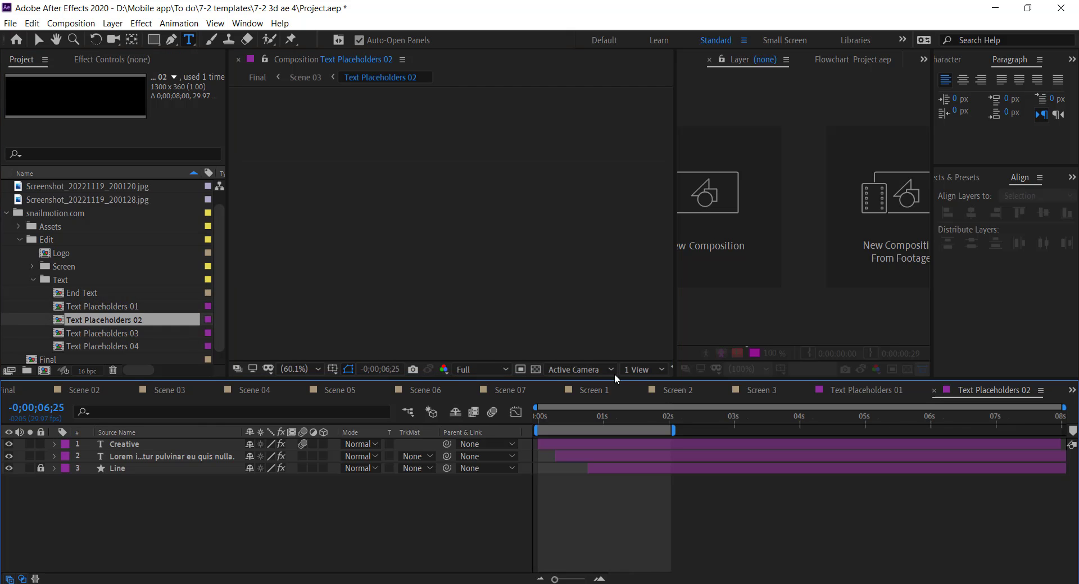
Step: Replace the Creative heading in Text Placeholders 02 with 'Caption 2' and return to Final
click(565, 416)
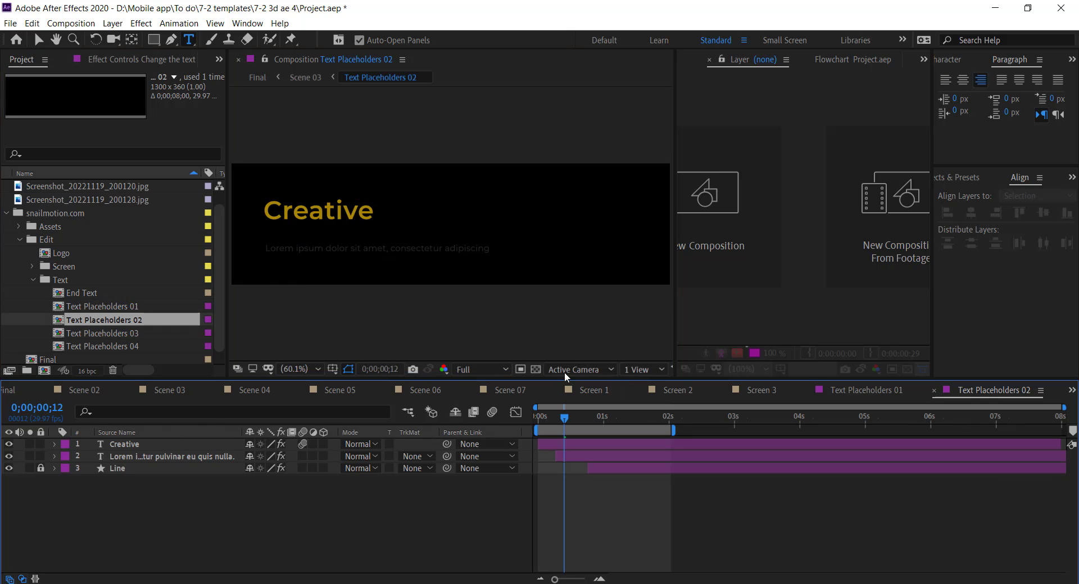
click(618, 417)
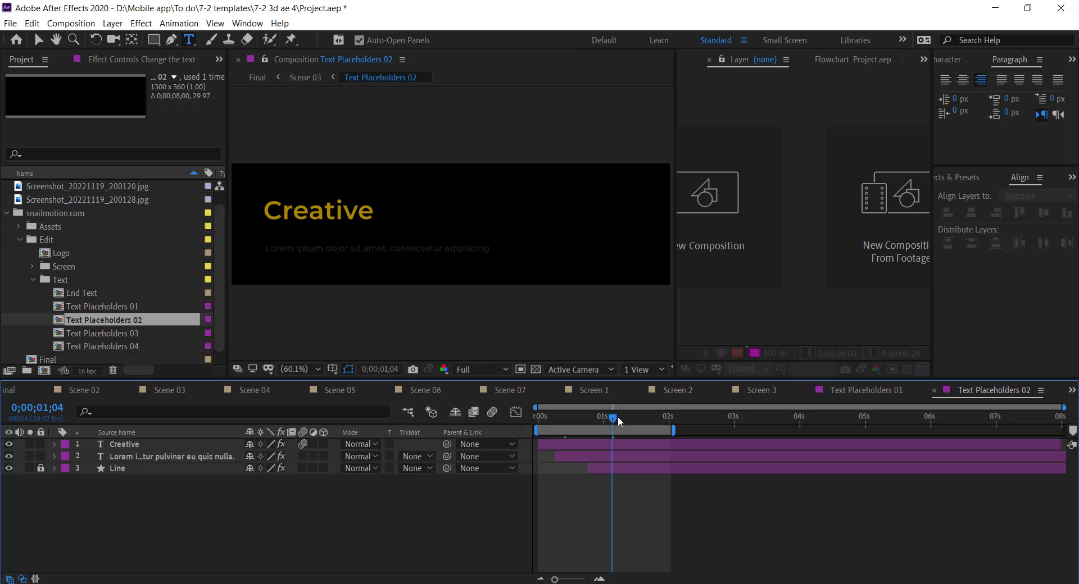
click(127, 448)
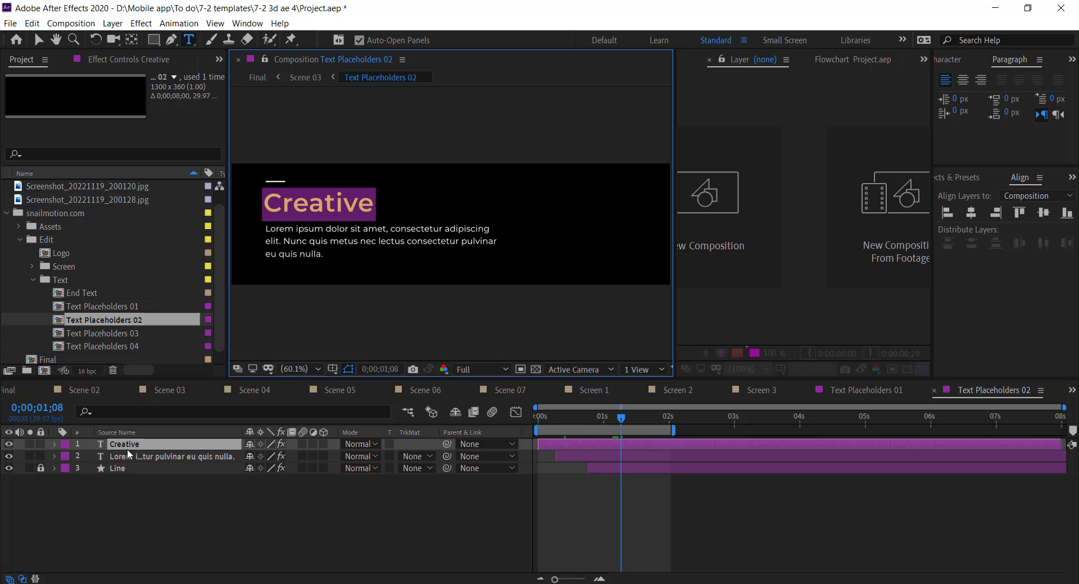
text(Ca)
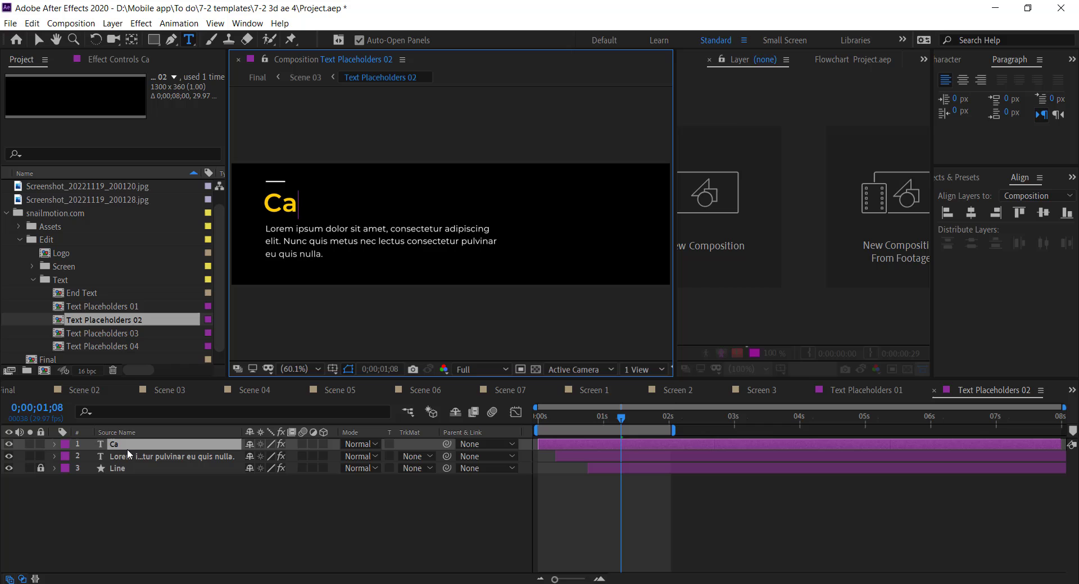
text(ption 2)
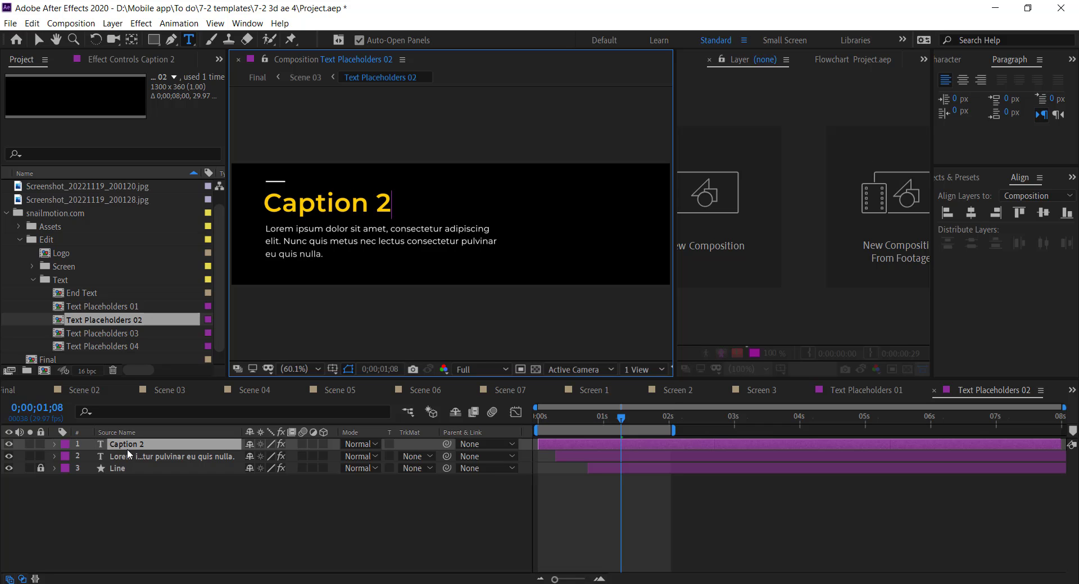
click(9, 390)
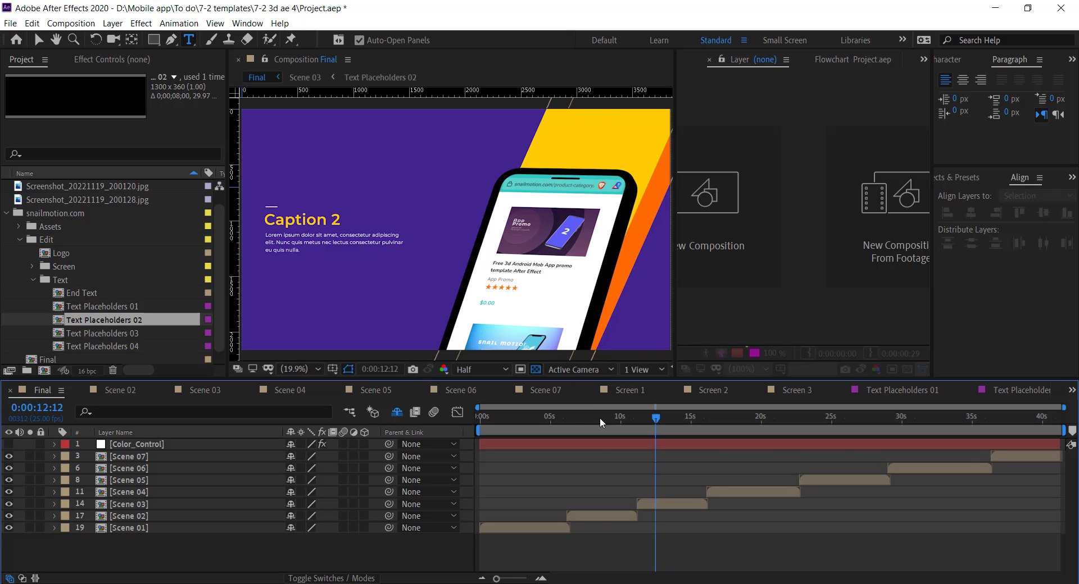
Step: Move to the Caption 1 scene near 7 seconds and select the Color_Control layer
click(584, 417)
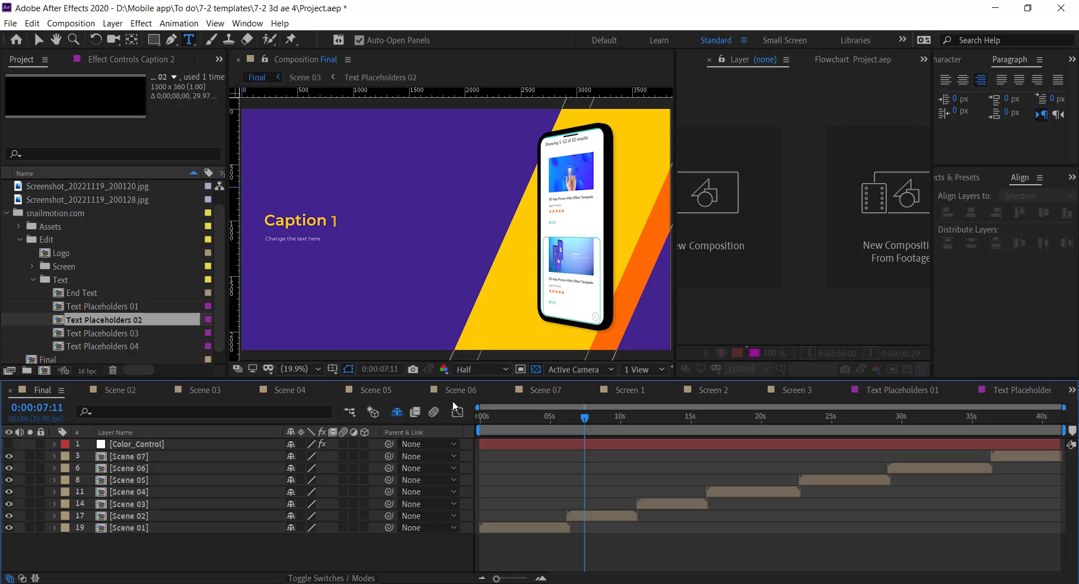
click(162, 447)
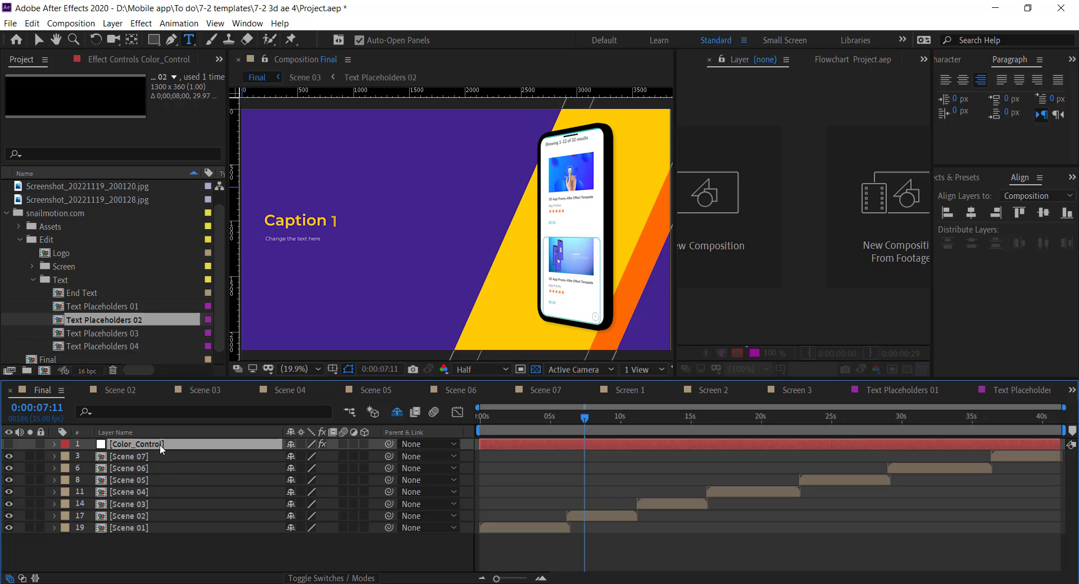
Step: In Color_Control's effect settings, set Heading Text 01 to red and Mobile Color to pale pink
click(236, 24)
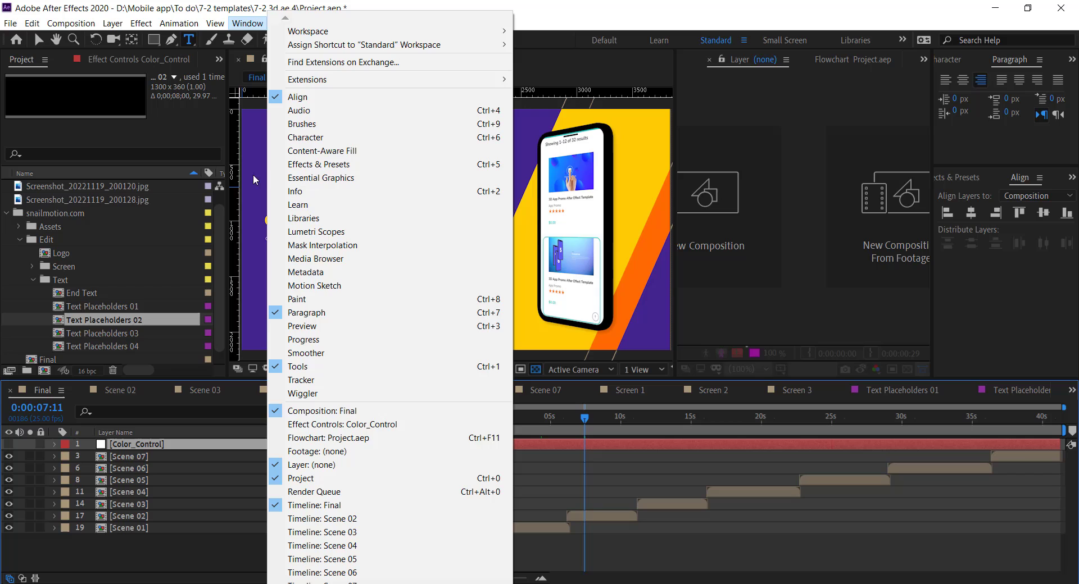
click(292, 425)
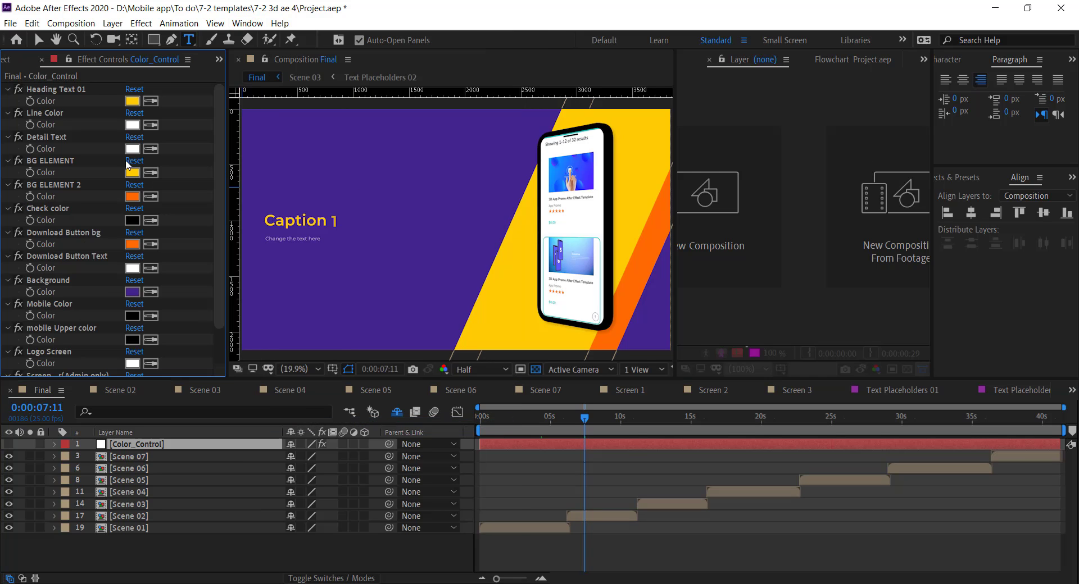
click(133, 102)
drag(243, 427, 225, 385)
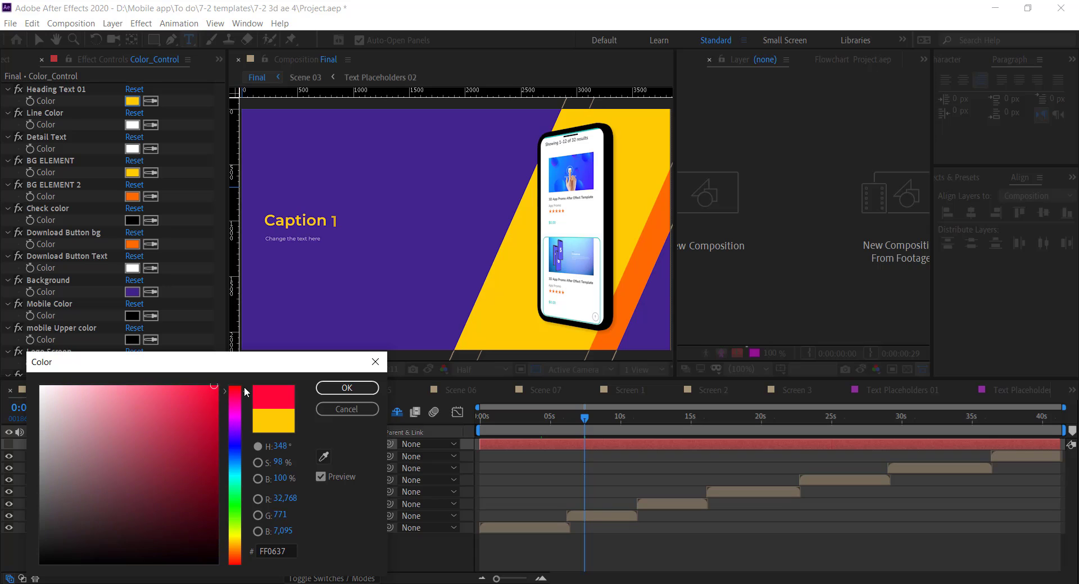
click(348, 393)
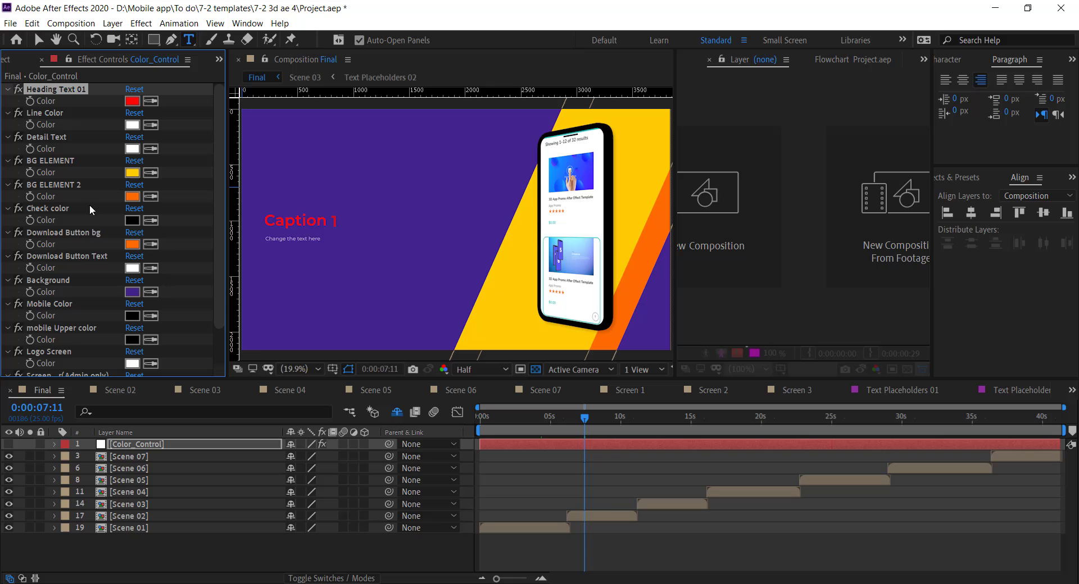
click(133, 316)
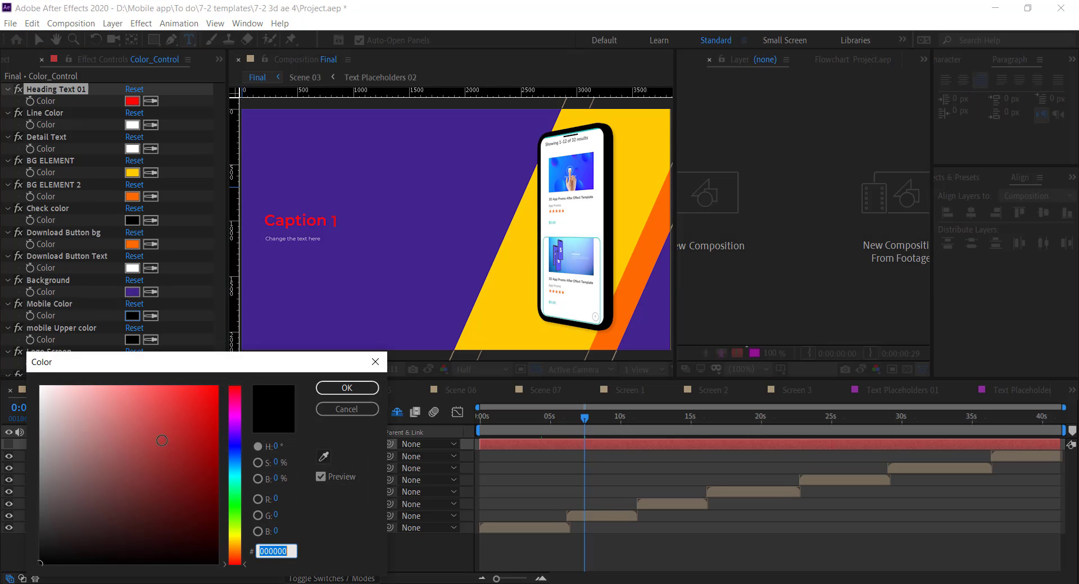
drag(185, 393, 73, 386)
click(347, 390)
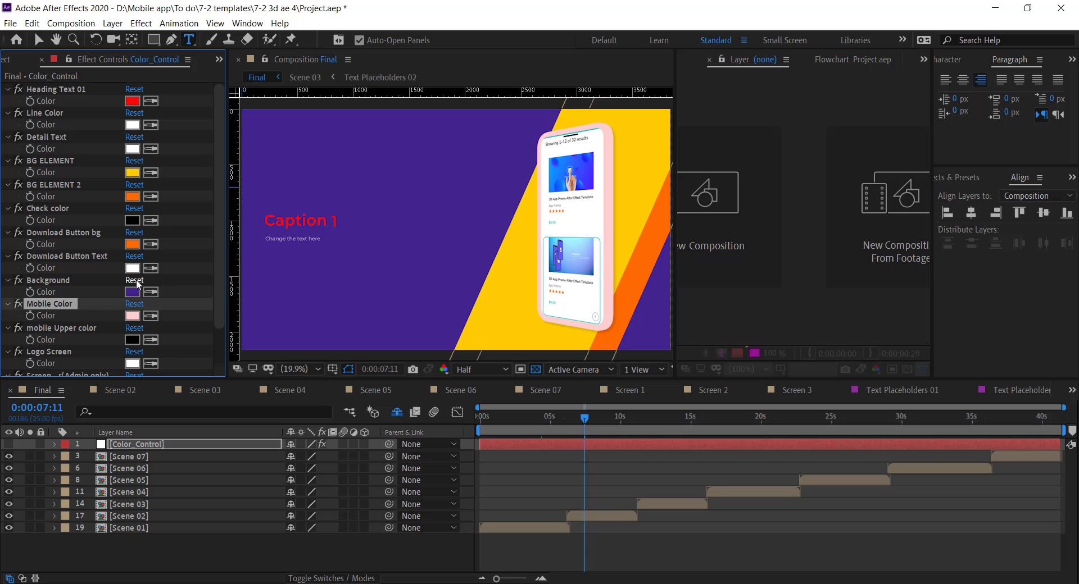
Step: Change the Background colour to a pale lavender
click(133, 291)
drag(174, 463, 196, 398)
drag(235, 435, 235, 396)
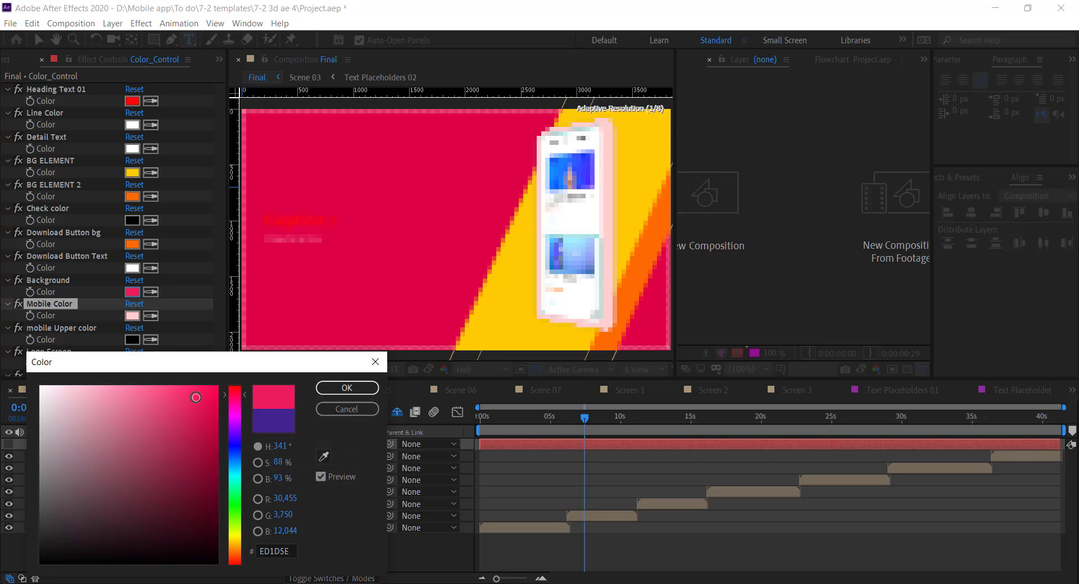
drag(208, 467, 217, 476)
drag(235, 394, 234, 446)
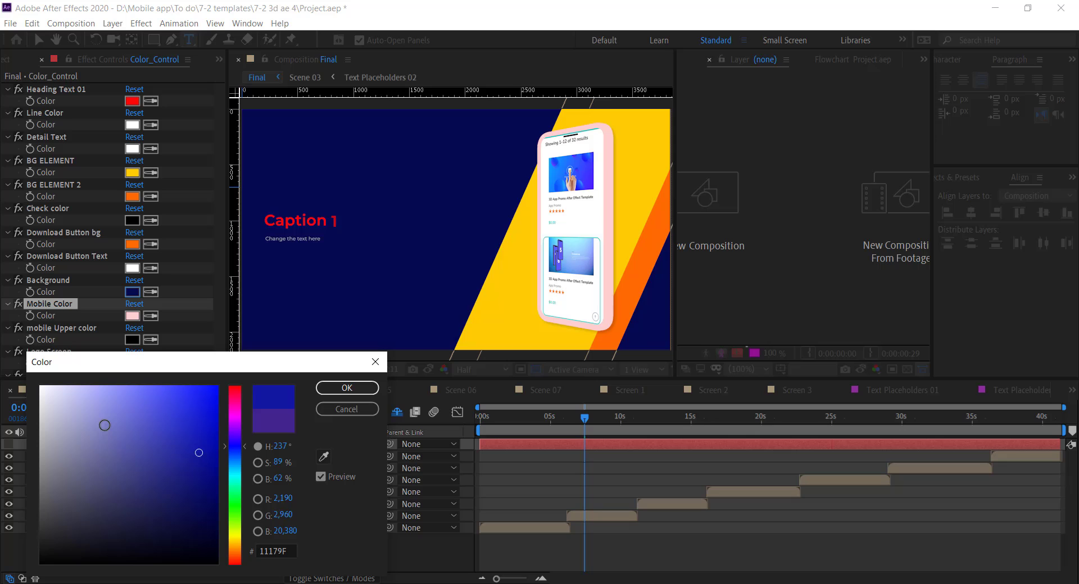
drag(140, 439, 53, 410)
click(346, 388)
Step: Set BG ELEMENT to blue and BG ELEMENT 2 to teal, previewing around 15 seconds
drag(584, 417, 698, 416)
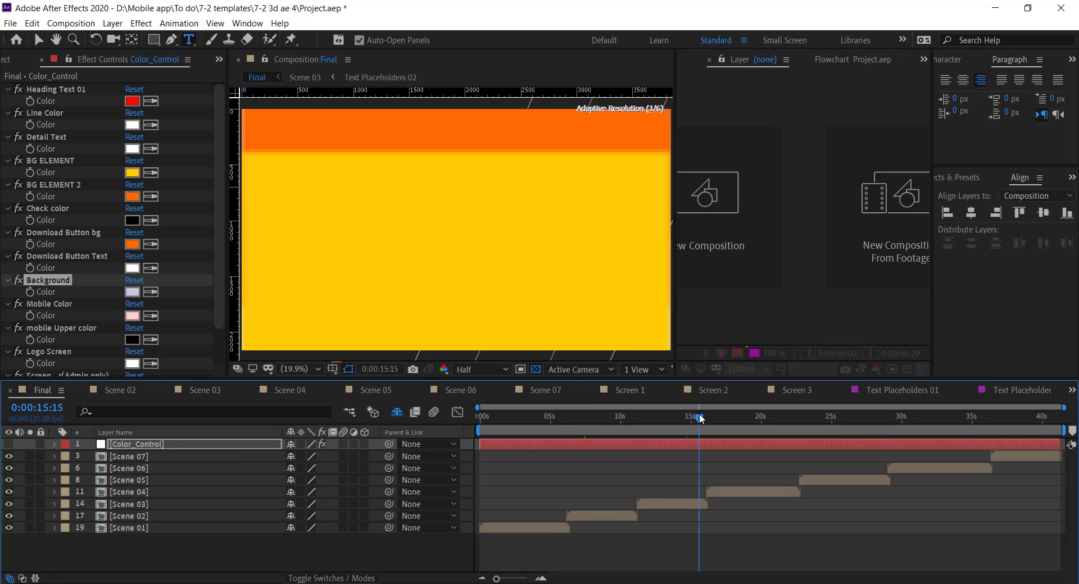
click(133, 172)
drag(214, 421, 230, 482)
click(347, 388)
click(51, 161)
click(132, 196)
click(207, 387)
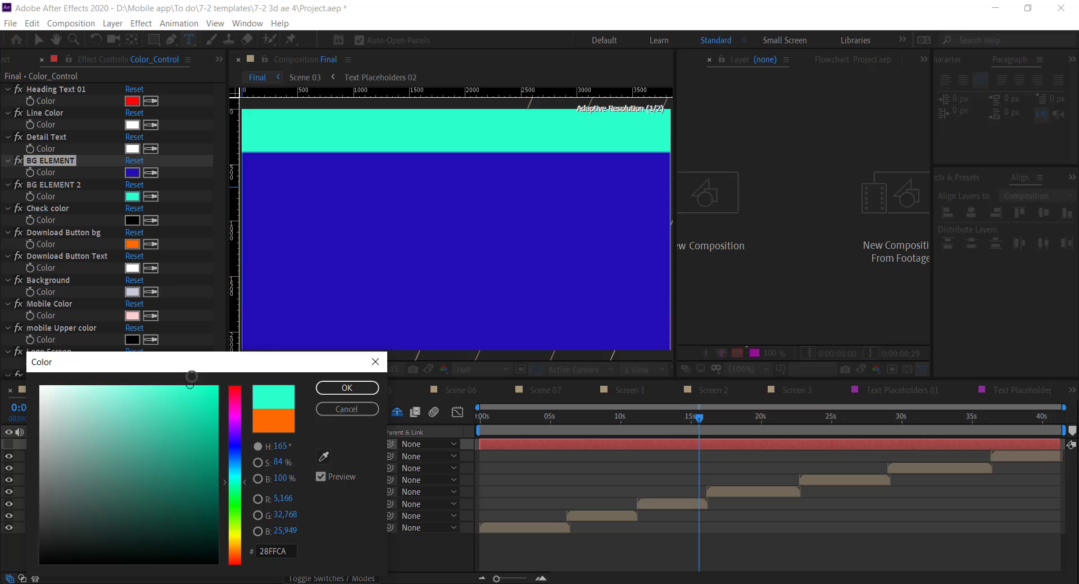
click(347, 388)
click(619, 419)
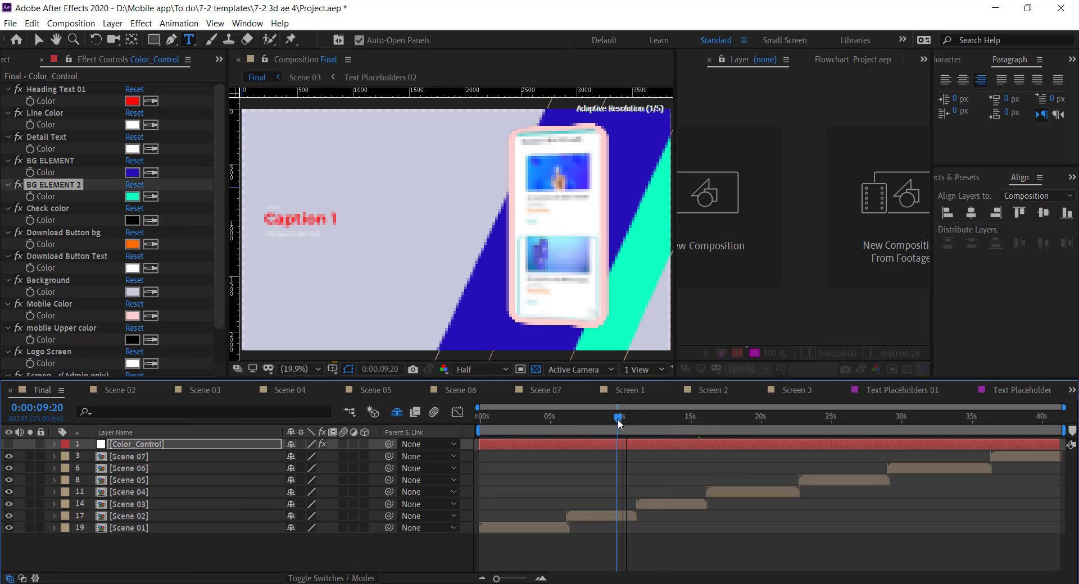